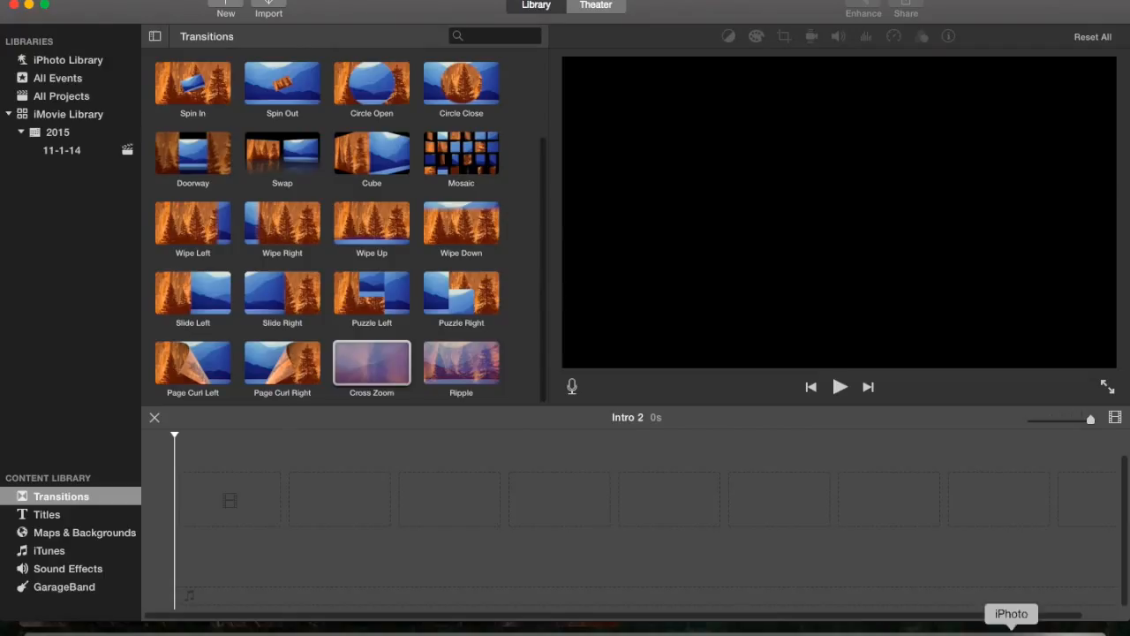
# - Add the three lion photos one after another to the Intro 2 timeline, ending with the front-facing lion
pyautogui.click(1057, 625)
pyautogui.moveTo(1057, 597); pyautogui.dragTo(432, 512)
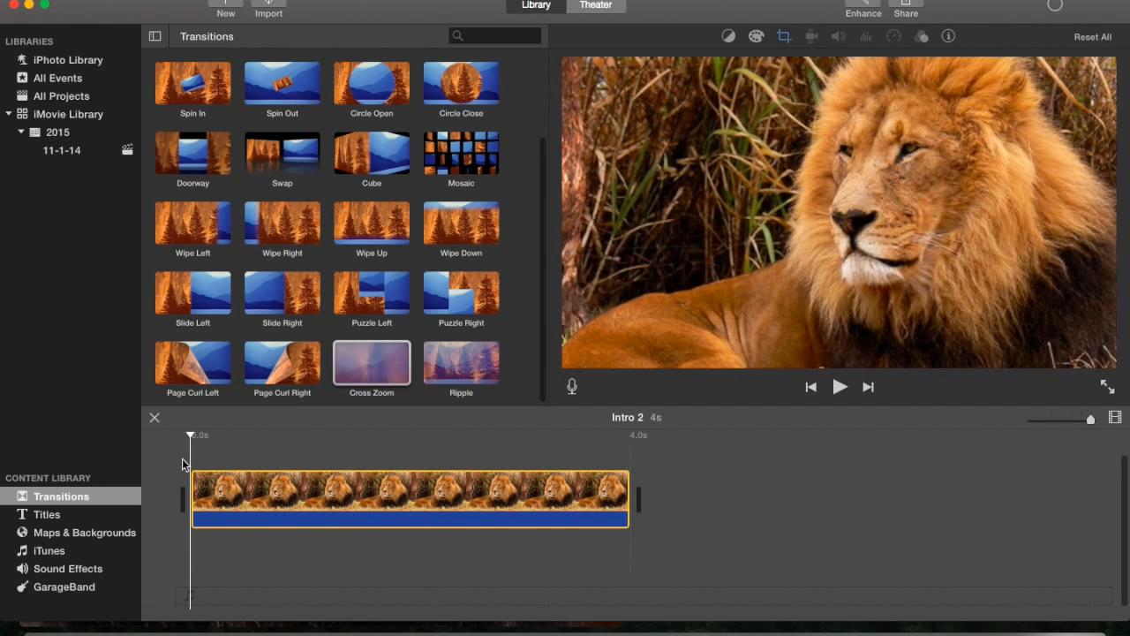
pyautogui.click(1058, 625)
pyautogui.moveTo(1059, 544); pyautogui.dragTo(790, 544)
pyautogui.click(1056, 627)
pyautogui.moveTo(1059, 491); pyautogui.dragTo(1011, 511)
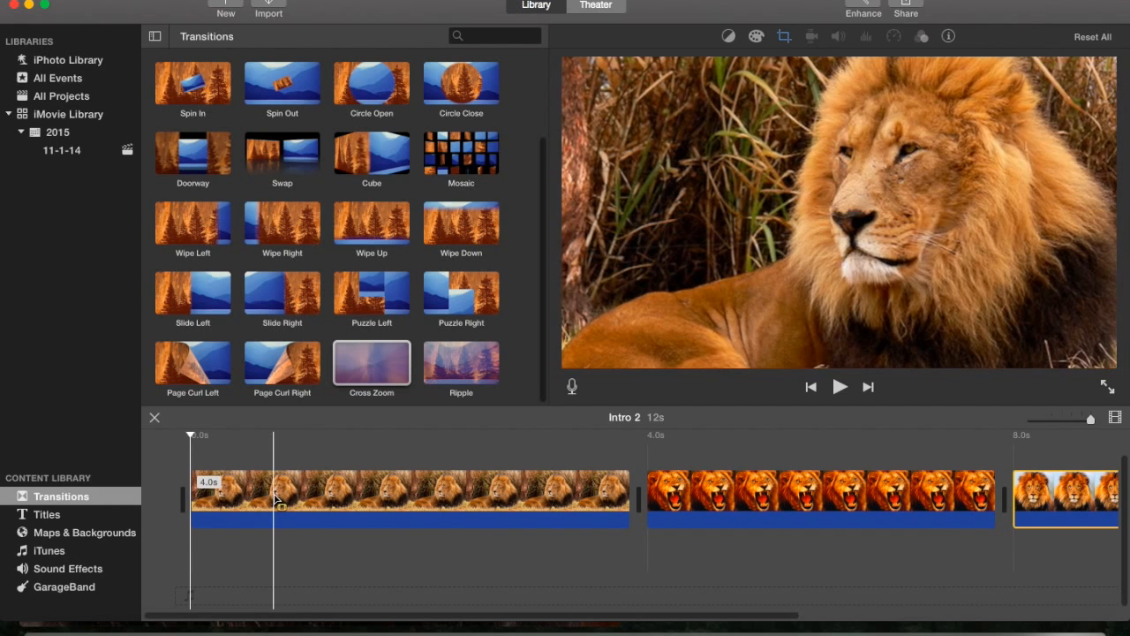
# - Shorten the lion clips in the timeline to about 2 seconds each
pyautogui.moveTo(623, 495); pyautogui.dragTo(349, 506)
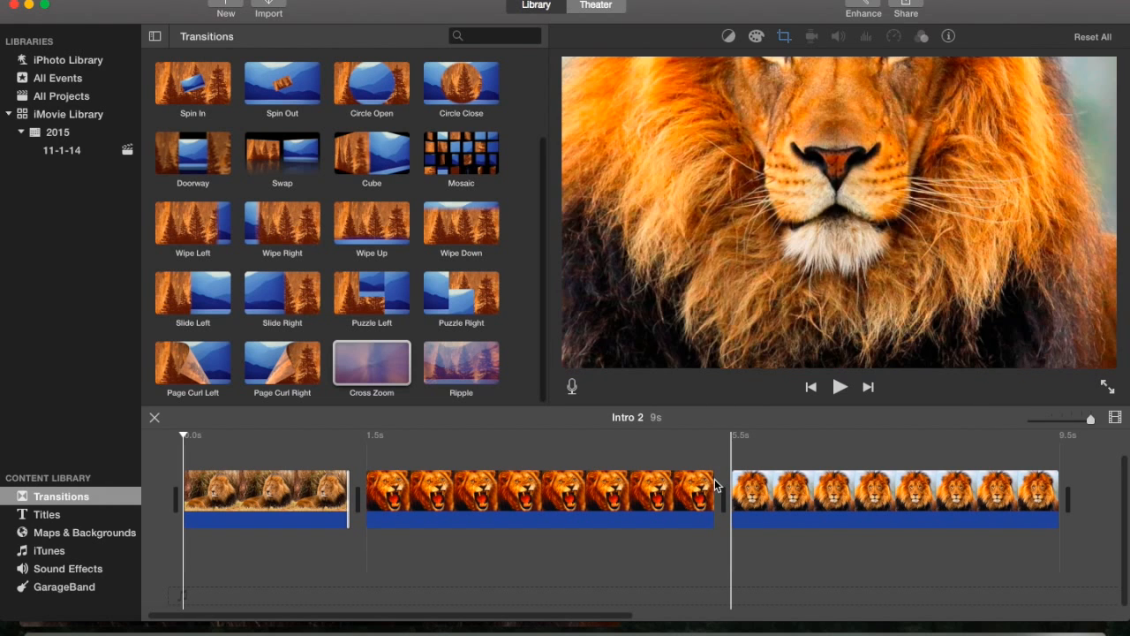
pyautogui.moveTo(715, 485); pyautogui.dragTo(488, 495)
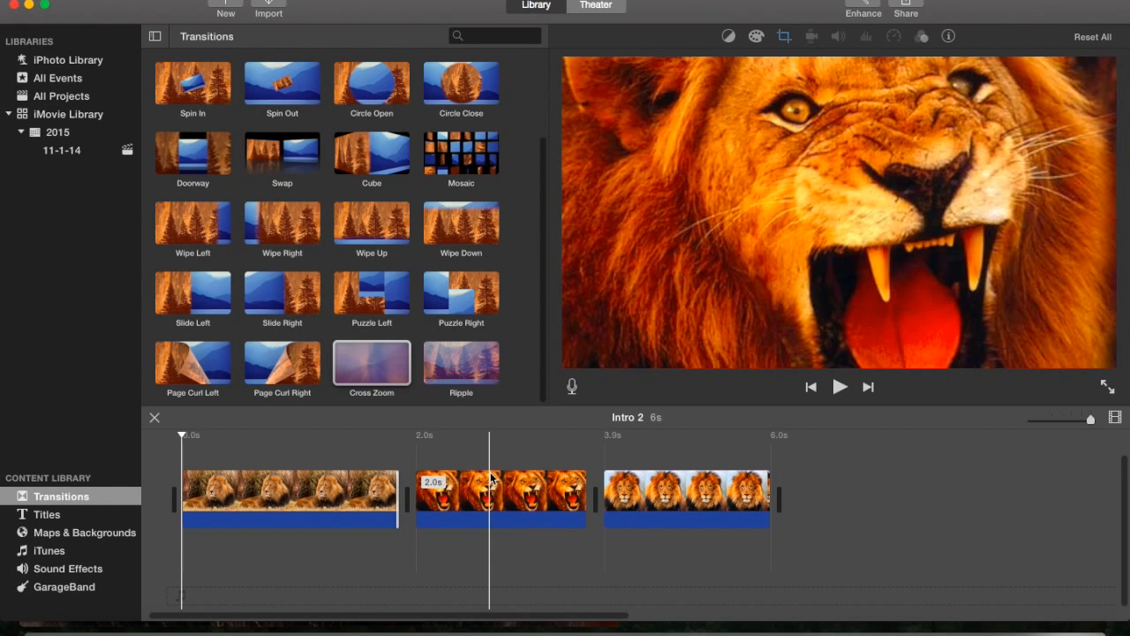
pyautogui.moveTo(586, 507); pyautogui.dragTo(589, 507)
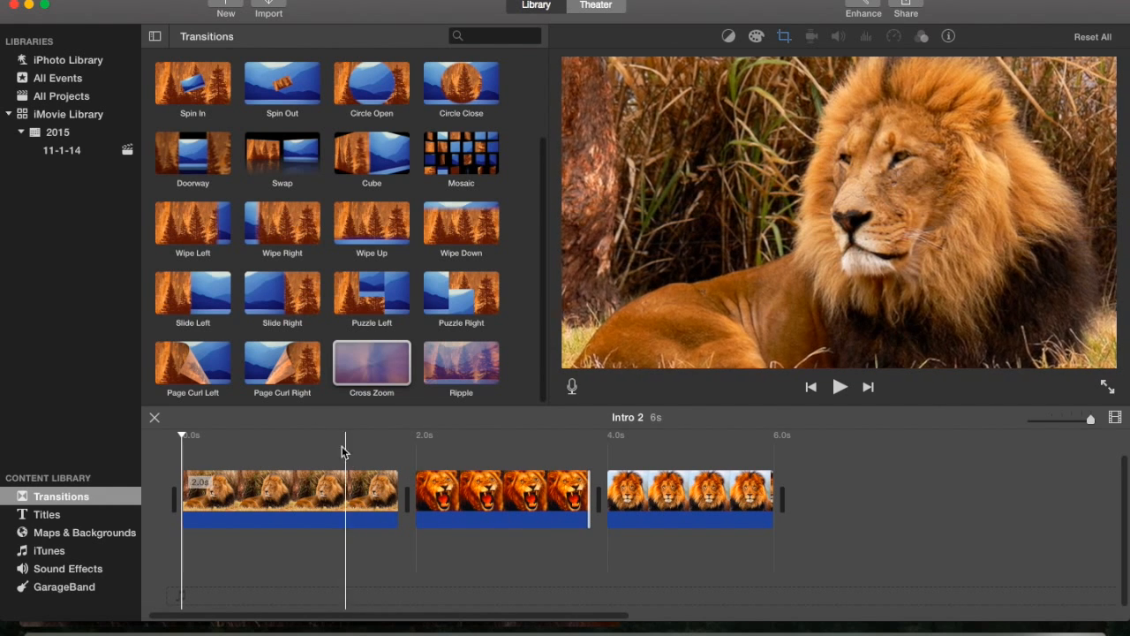
# - Add the Circle Open transition between the first and second clips
pyautogui.click(348, 355)
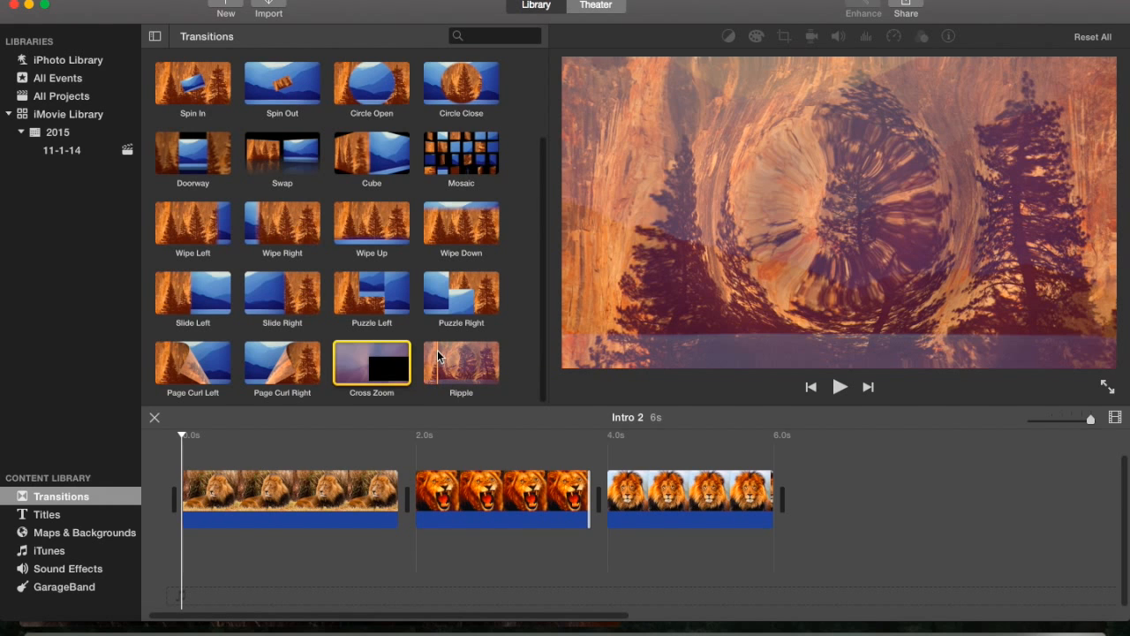
pyautogui.scroll(3, 369, 154)
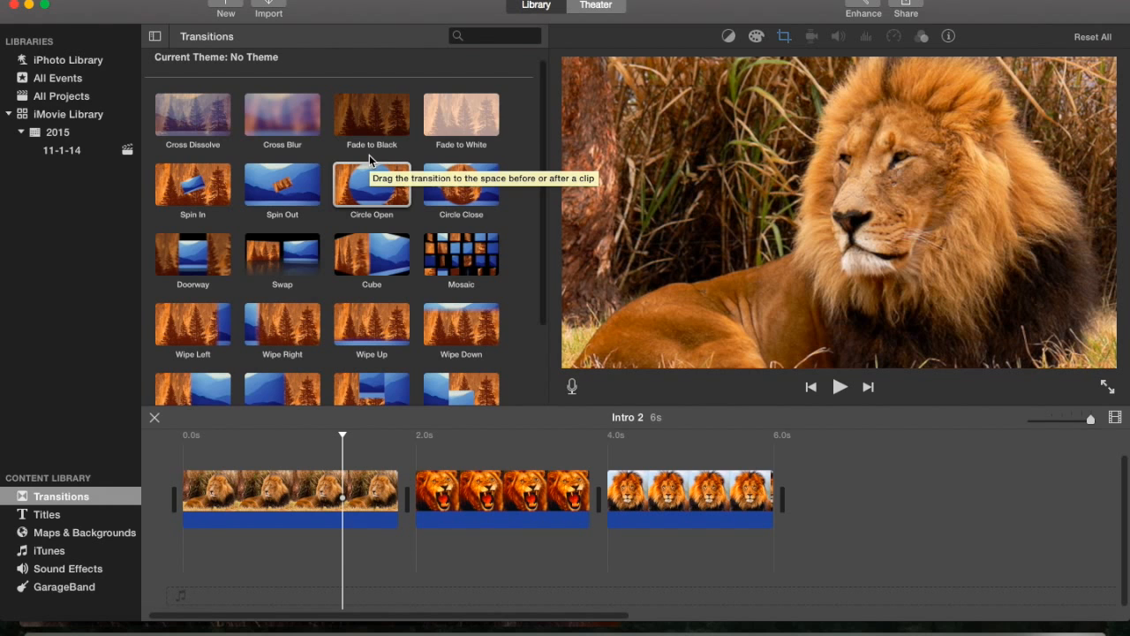
pyautogui.moveTo(371, 176); pyautogui.dragTo(364, 484)
# - Add the Ripple transition between the second and third clips and the Doorway transition after the last clip
pyautogui.scroll(-3, 369, 371)
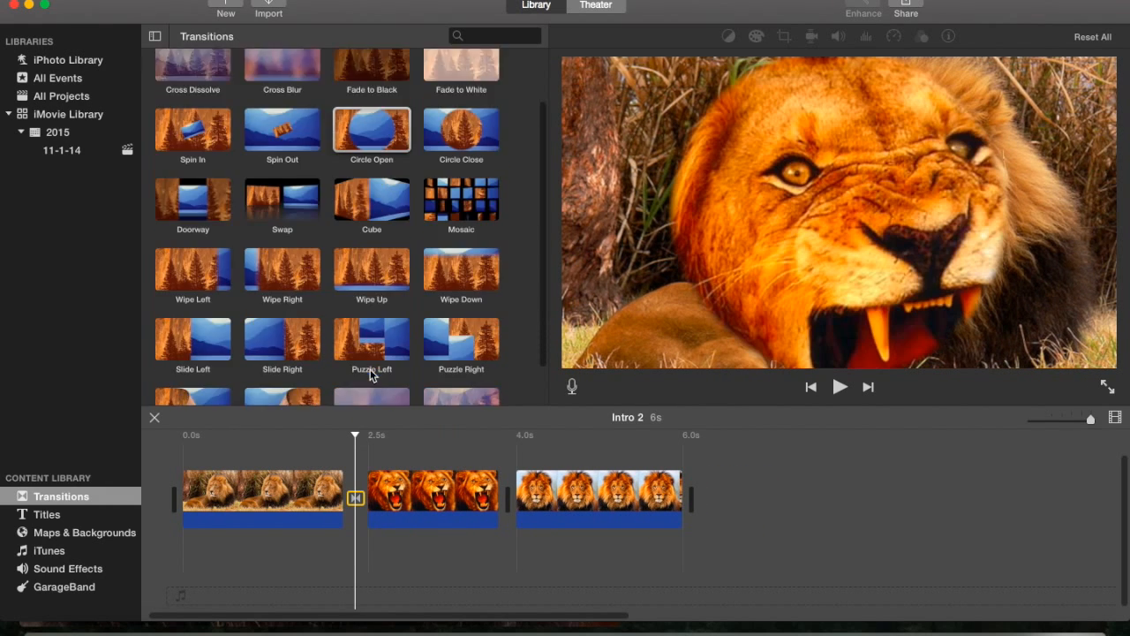
pyautogui.moveTo(470, 366); pyautogui.dragTo(462, 498)
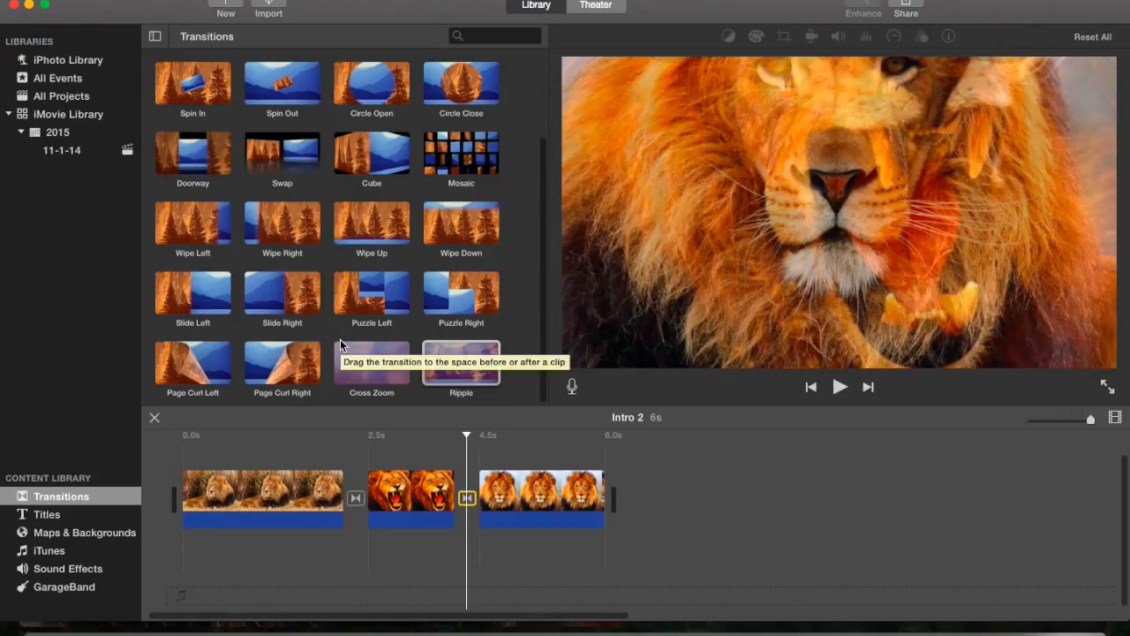
pyautogui.click(180, 138)
pyautogui.moveTo(180, 138); pyautogui.dragTo(608, 485)
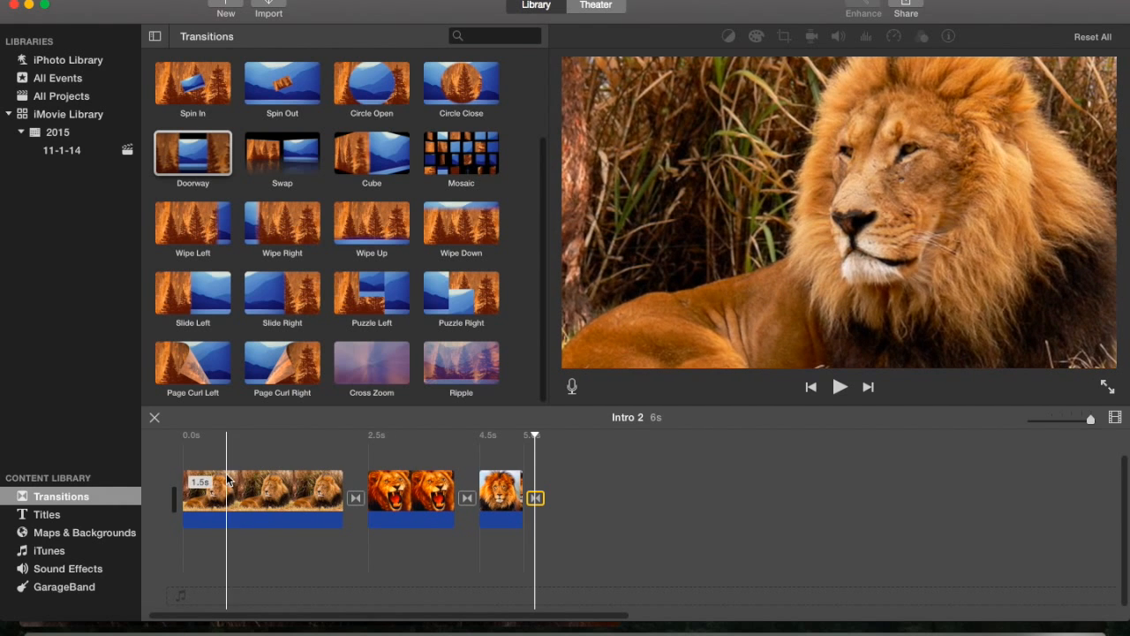
# - Shorten the first clip to about 1 second and lengthen the last clip slightly
pyautogui.moveTo(341, 491); pyautogui.dragTo(285, 489)
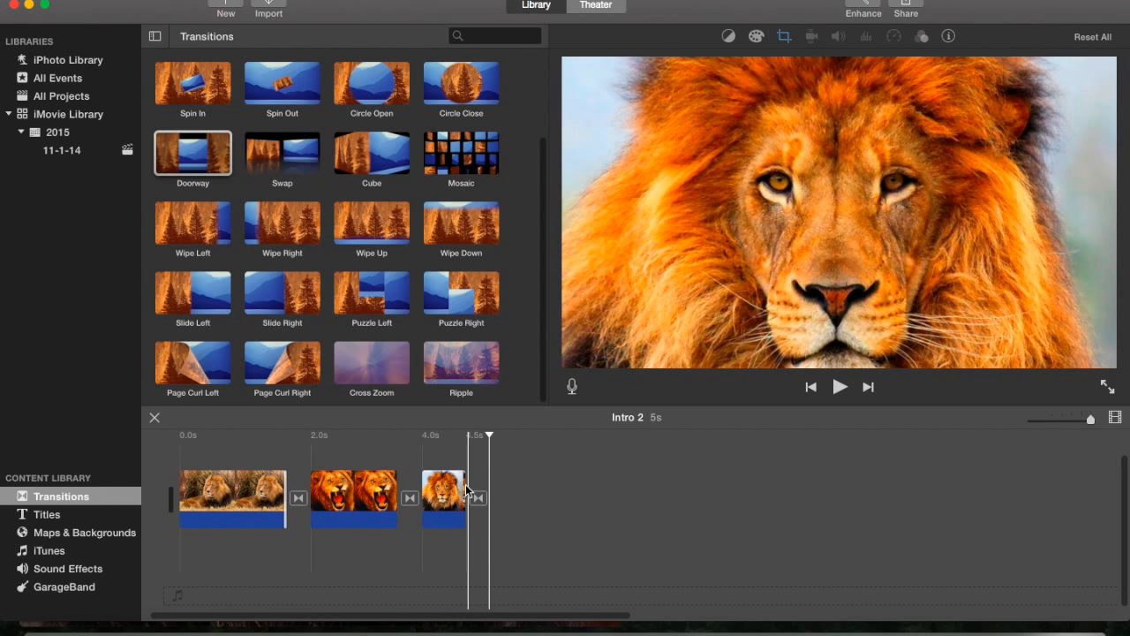
pyautogui.moveTo(462, 485); pyautogui.dragTo(511, 481)
# - Place a Pop-up title above each of the three clips and trim each title to 1.0 s to match its clip
pyautogui.click(132, 512)
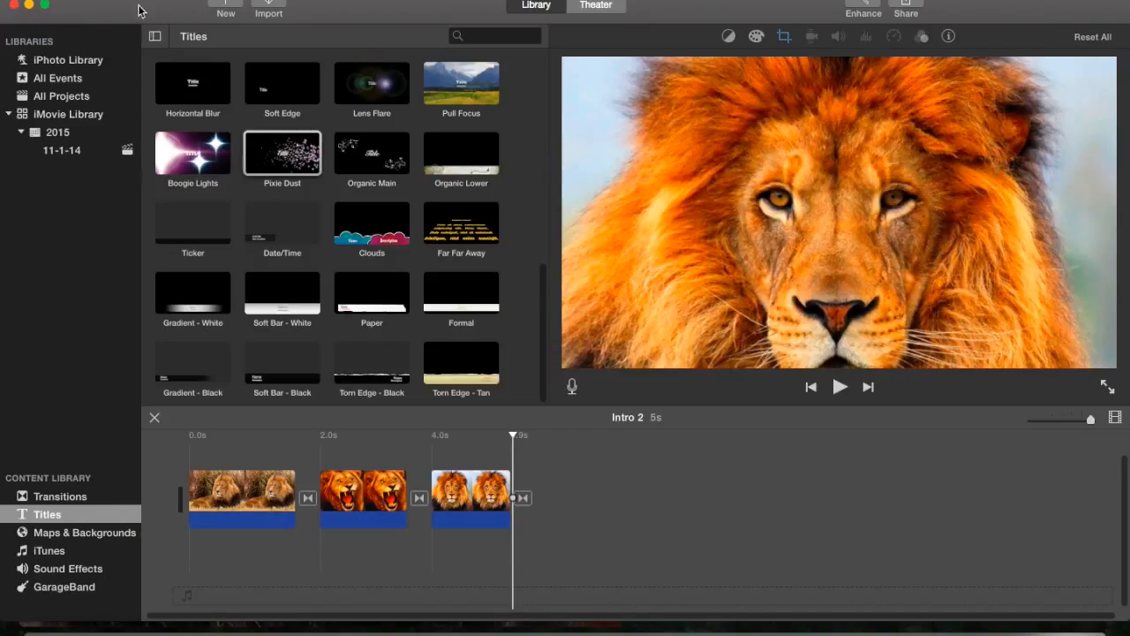
pyautogui.click(154, 36)
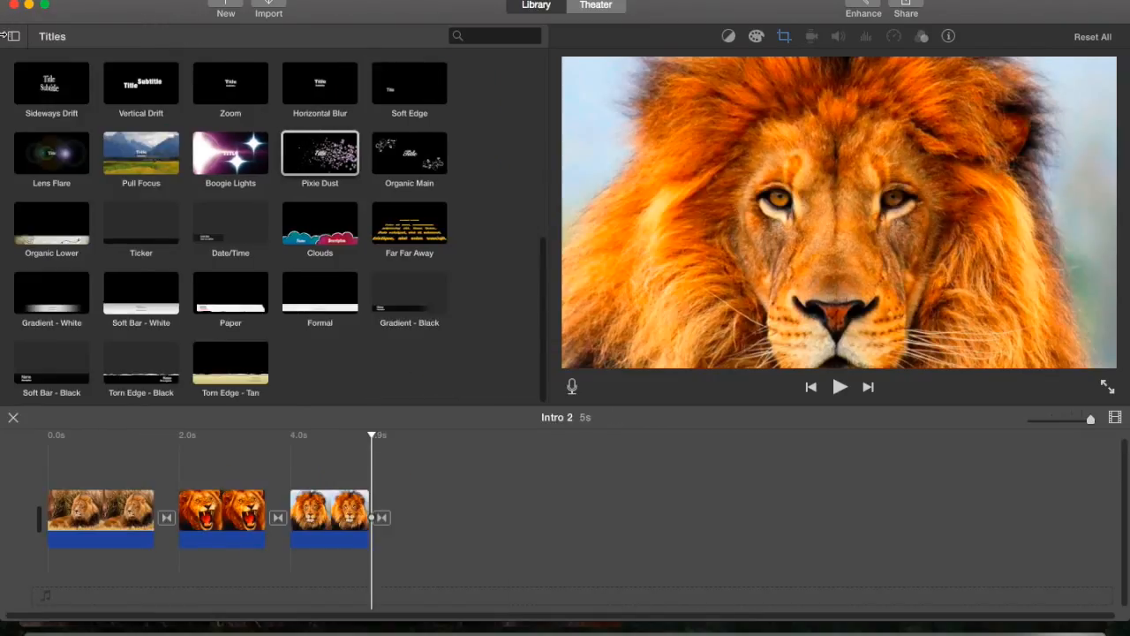
pyautogui.click(13, 38)
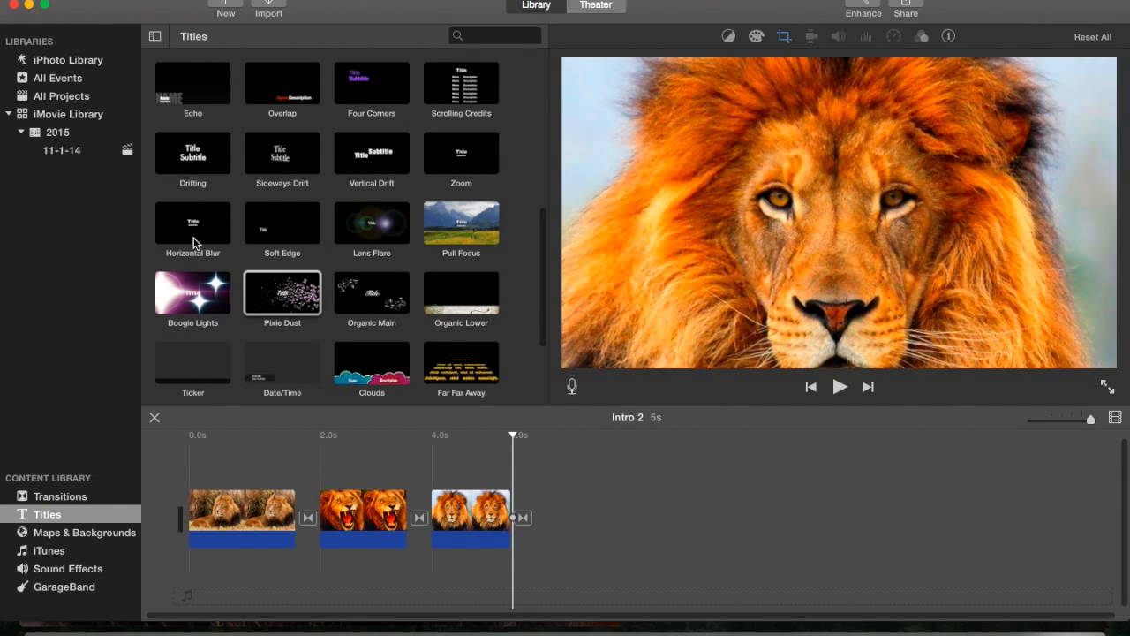
pyautogui.scroll(3, 213, 231)
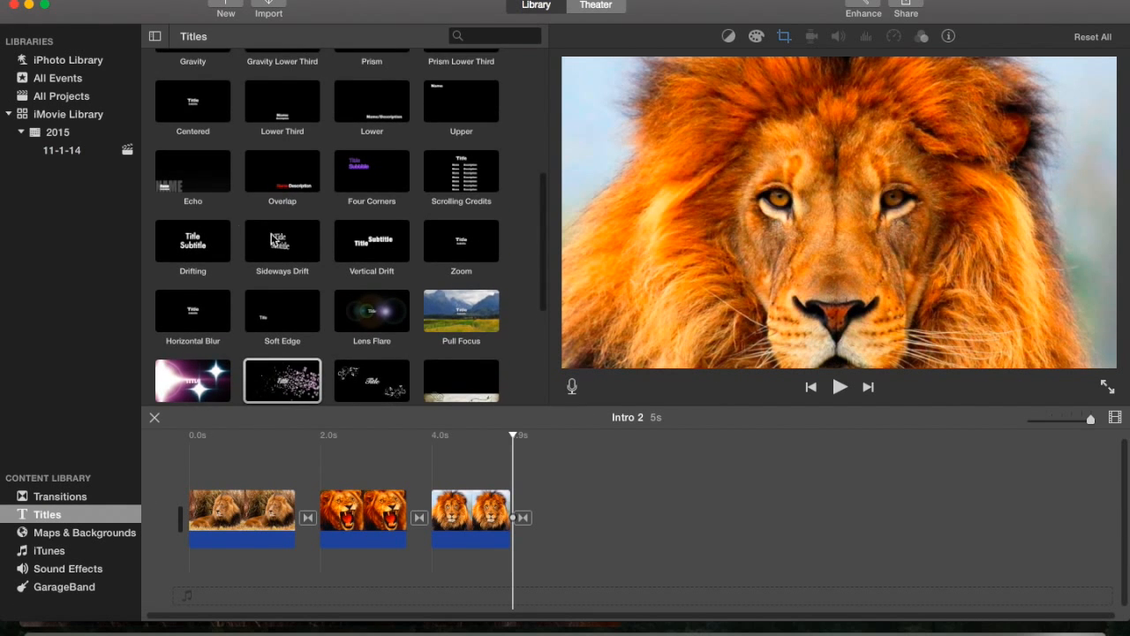
pyautogui.scroll(5, 303, 210)
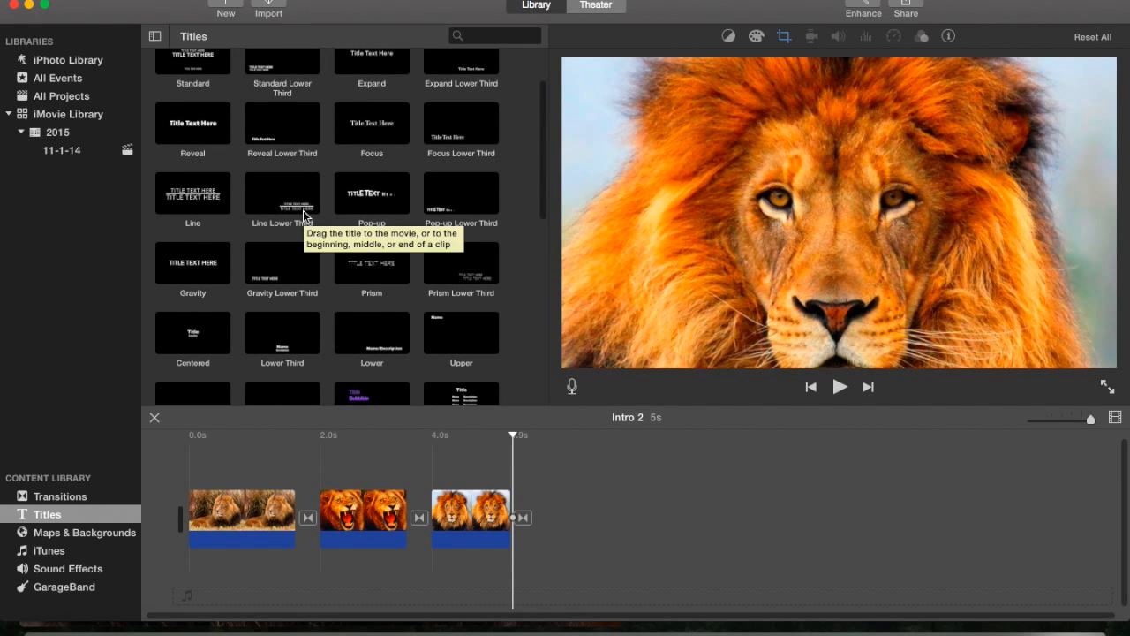
pyautogui.click(347, 204)
pyautogui.moveTo(347, 204); pyautogui.dragTo(226, 475)
pyautogui.click(316, 477)
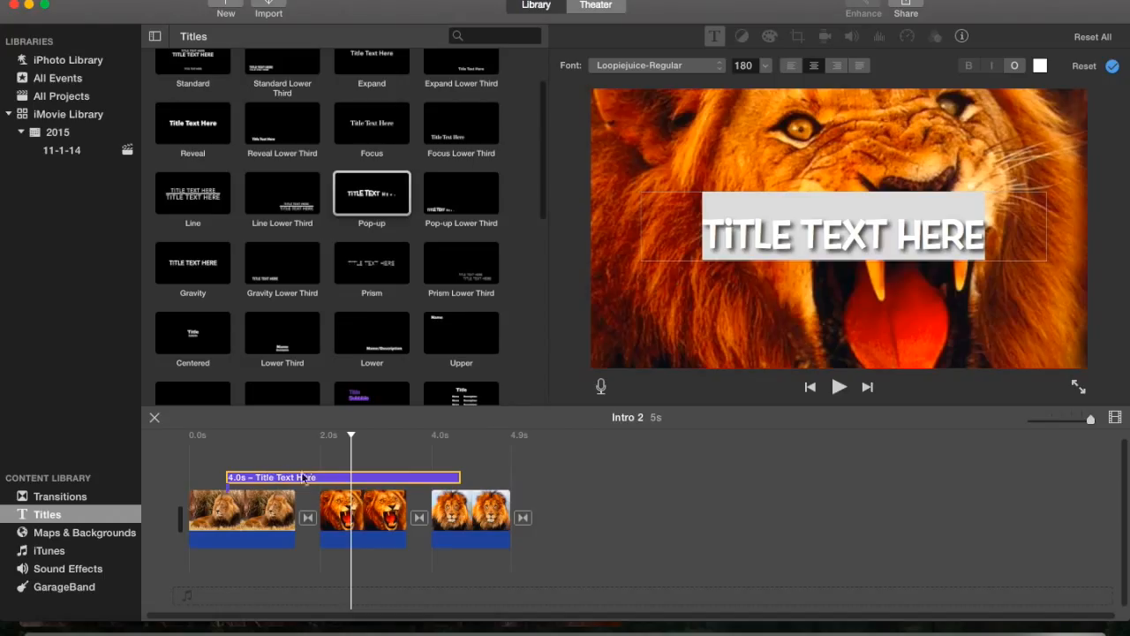
pyautogui.moveTo(461, 477); pyautogui.dragTo(307, 479)
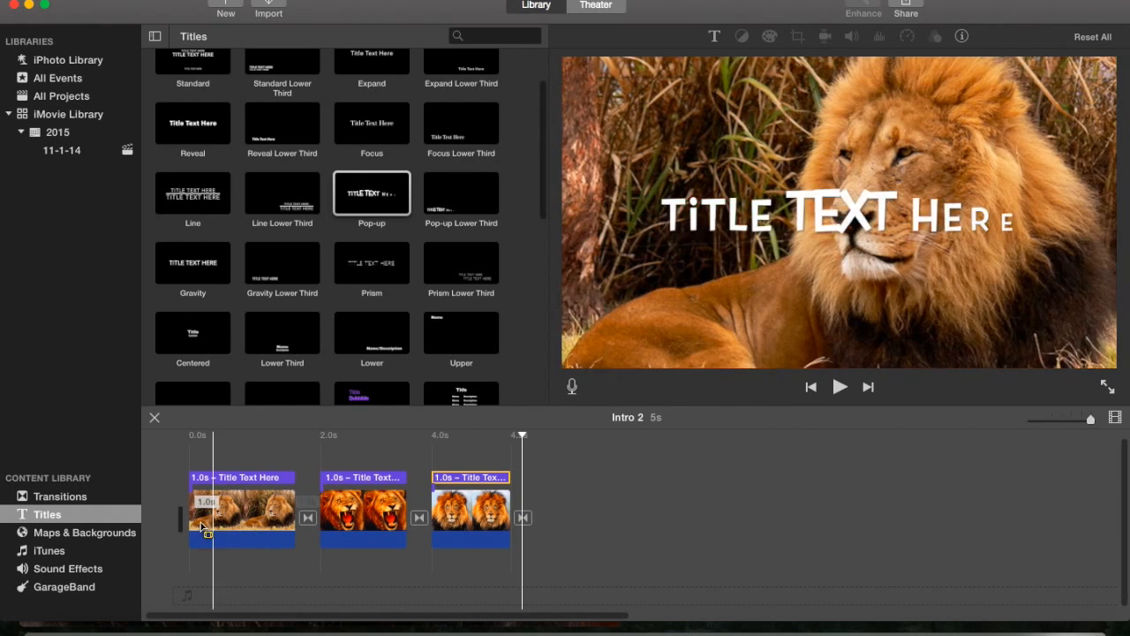
# - Replace the first clip's placeholder title text with "SAVAGE SPECTRUM"
pyautogui.click(209, 478)
pyautogui.doubleClick(210, 477)
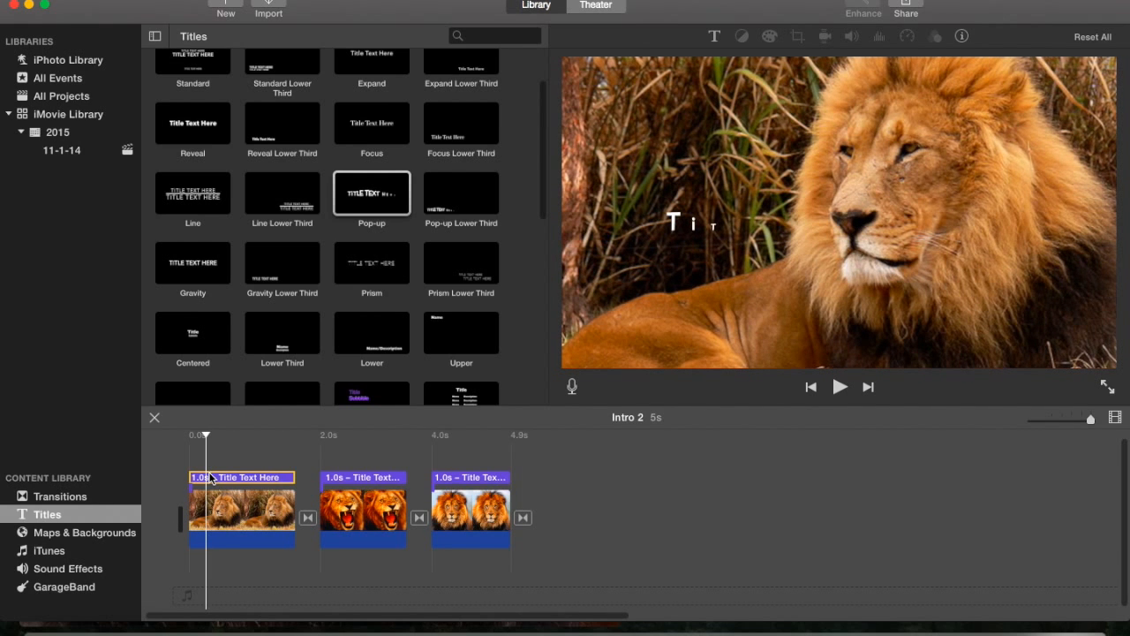
pyautogui.press('BackSpace')
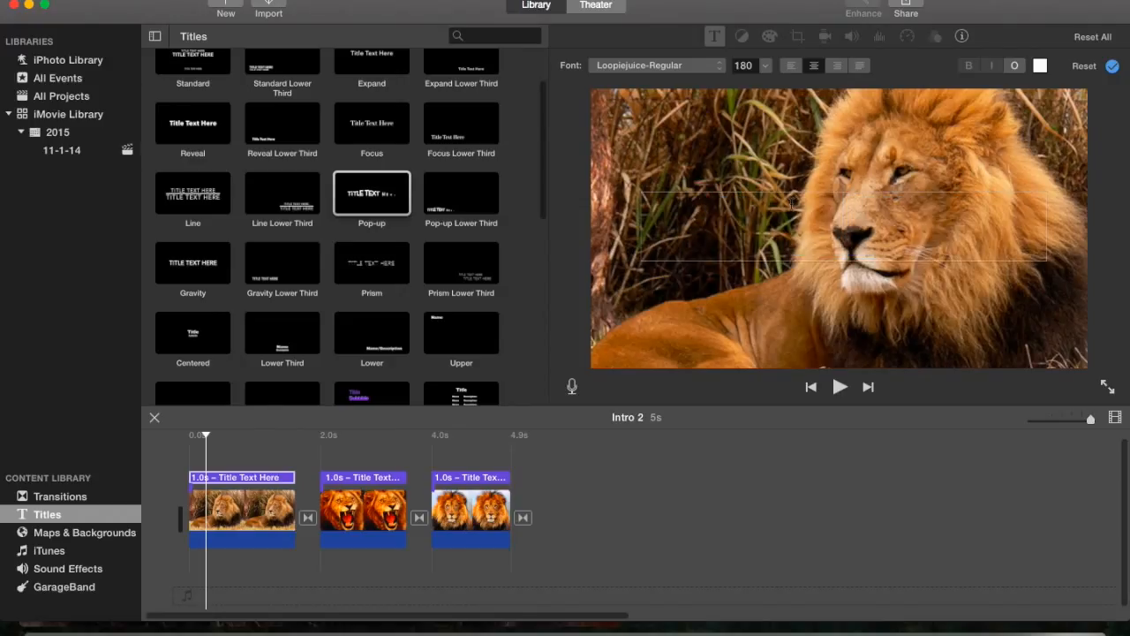
pyautogui.write('SAVA')
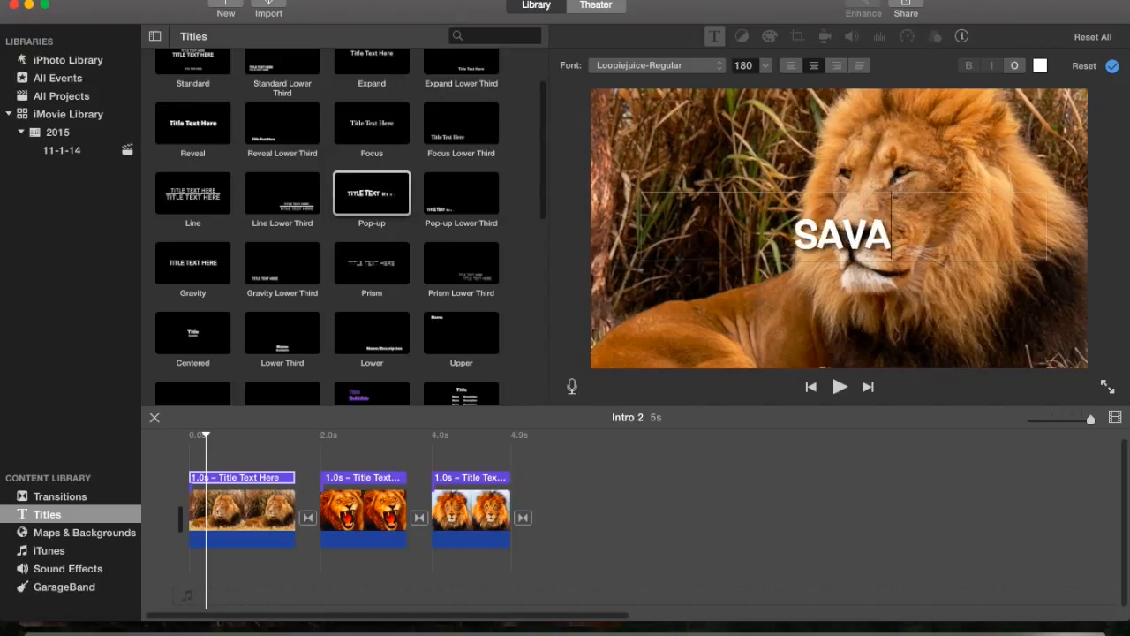
pyautogui.write('GE SPE')
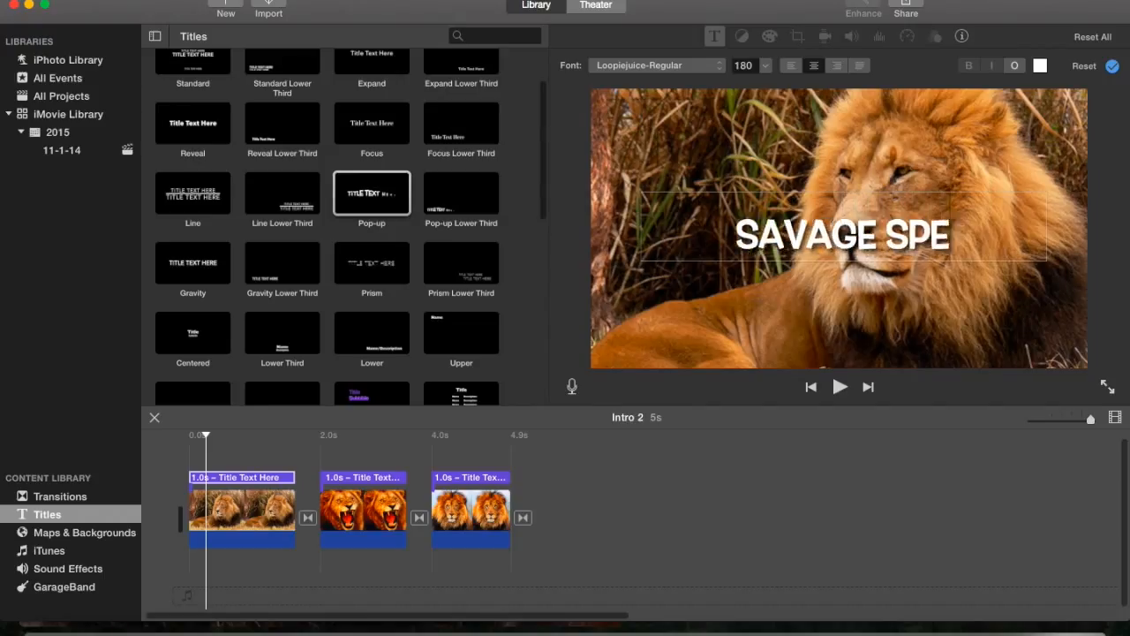
pyautogui.write('CTRUM')
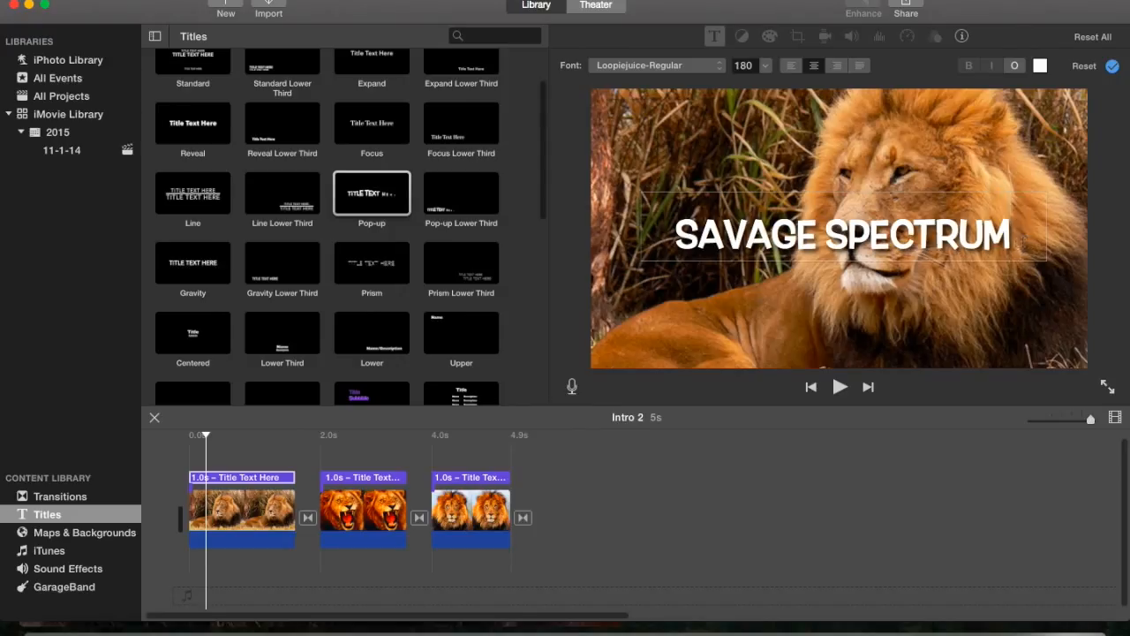
# - Change the font of the whole first title to Chalkduster
pyautogui.moveTo(1020, 234); pyautogui.dragTo(675, 234)
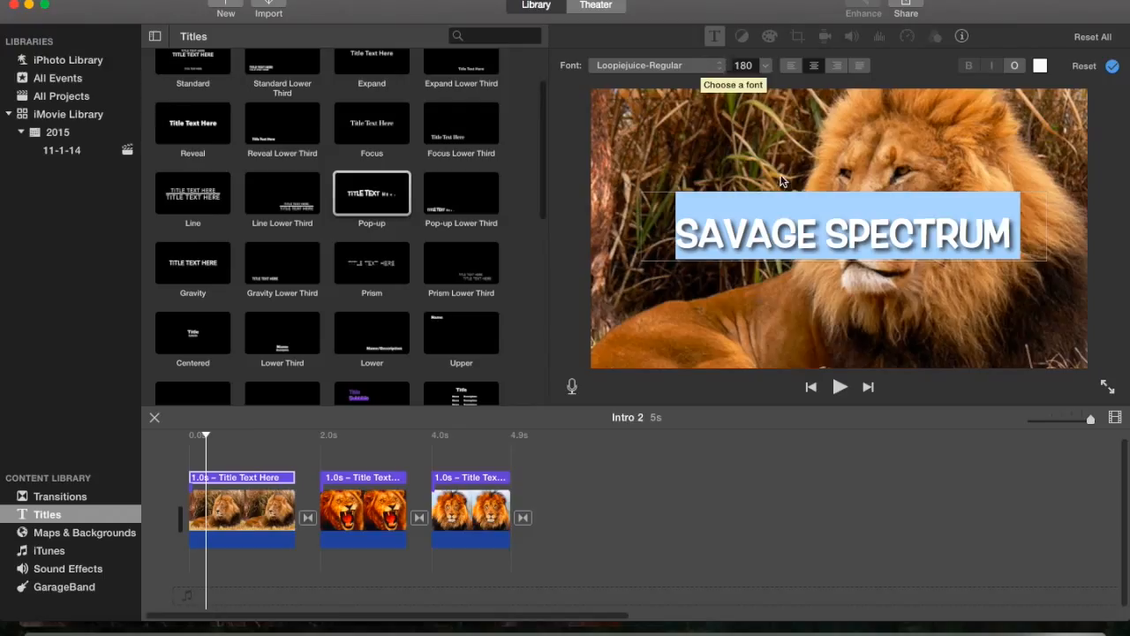
pyautogui.click(777, 225)
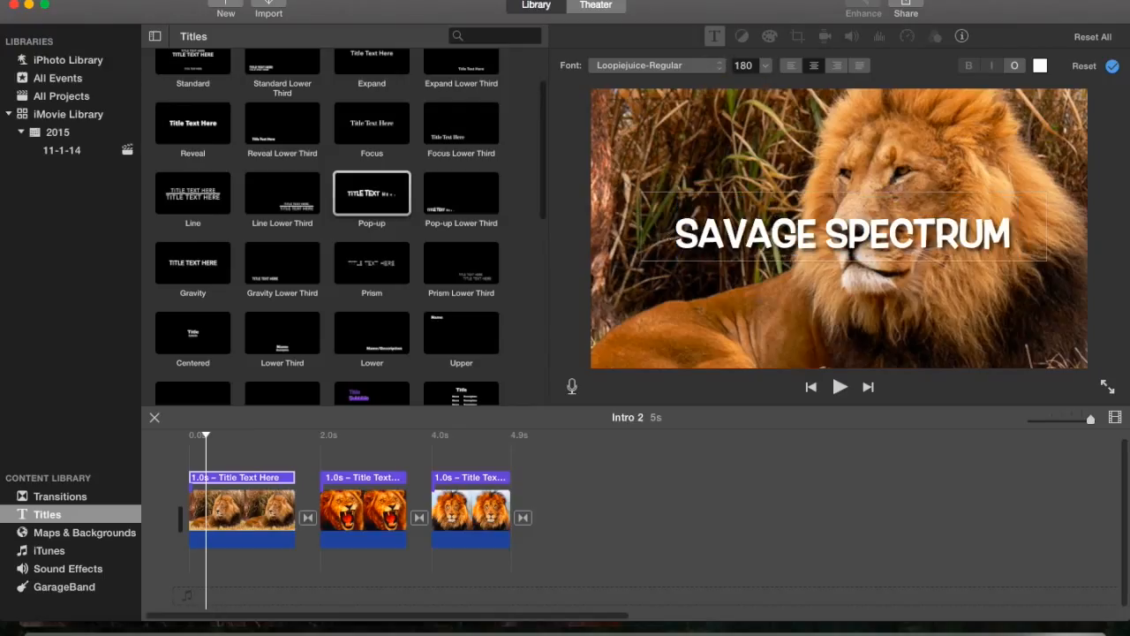
pyautogui.moveTo(669, 232); pyautogui.dragTo(1051, 231)
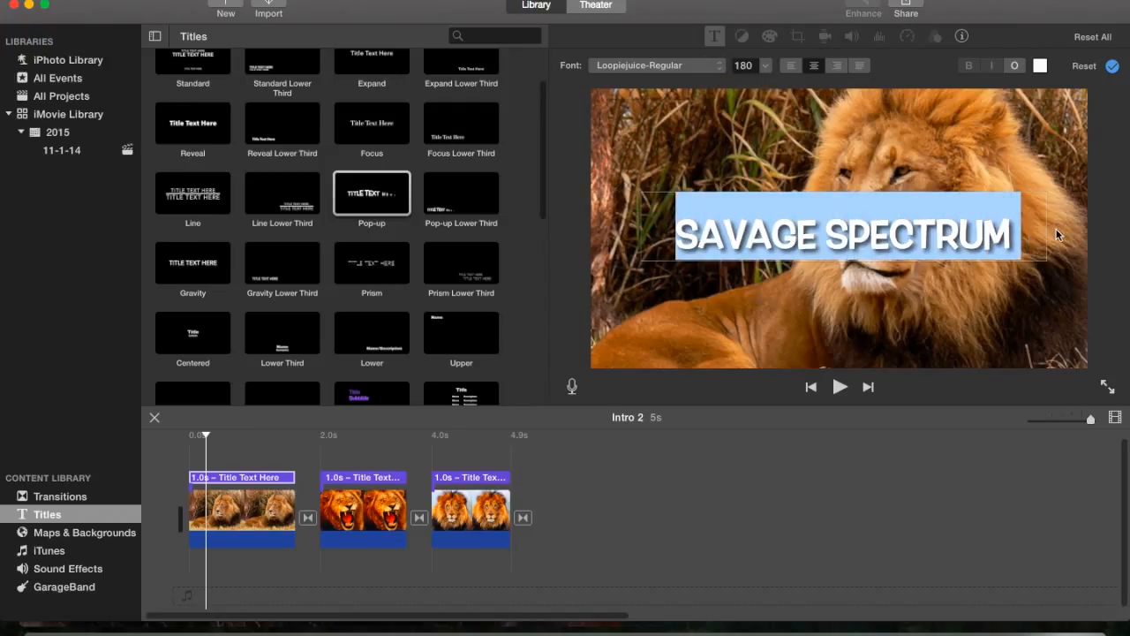
pyautogui.click(681, 74)
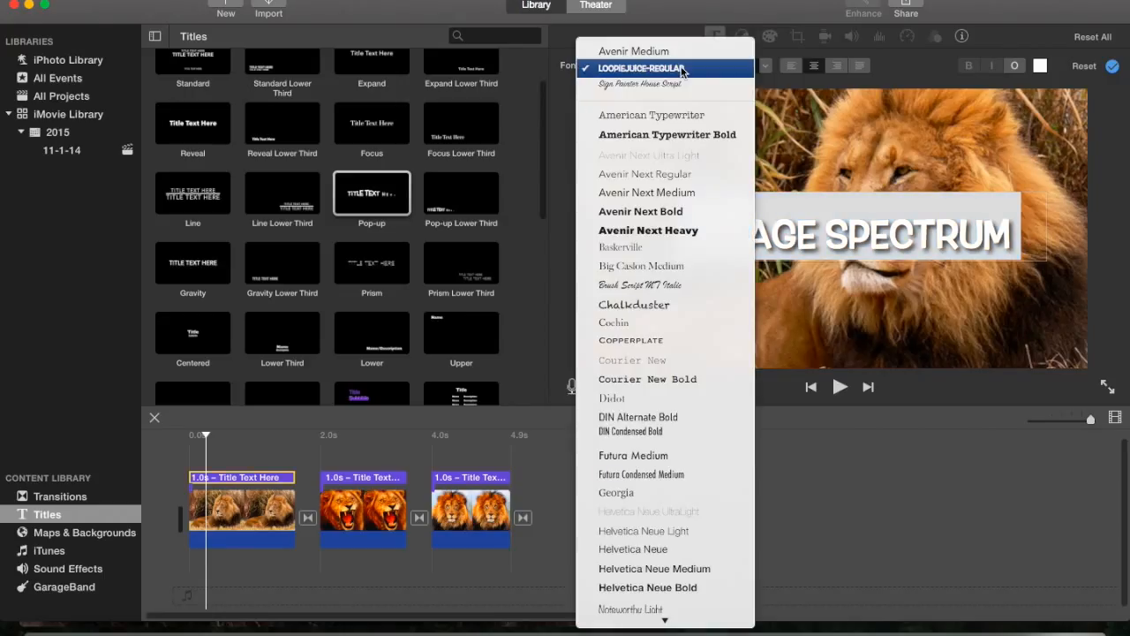
pyautogui.click(619, 305)
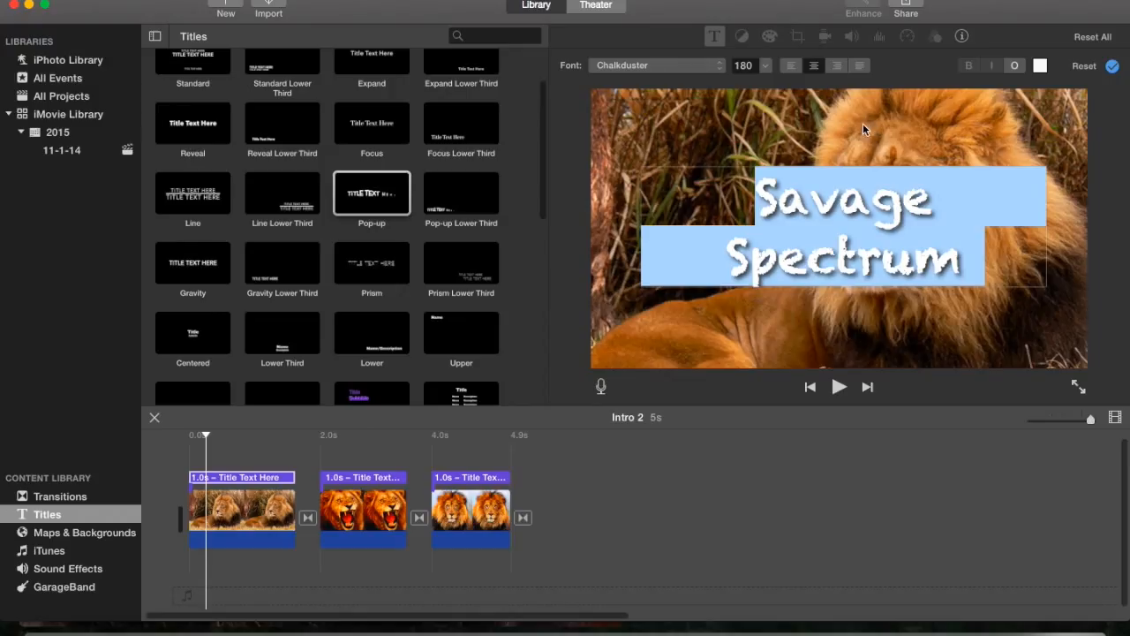
# - Set the first title's font size to 300 and deselect its text
pyautogui.click(765, 68)
pyautogui.scroll(-3, 743, 141)
pyautogui.click(742, 144)
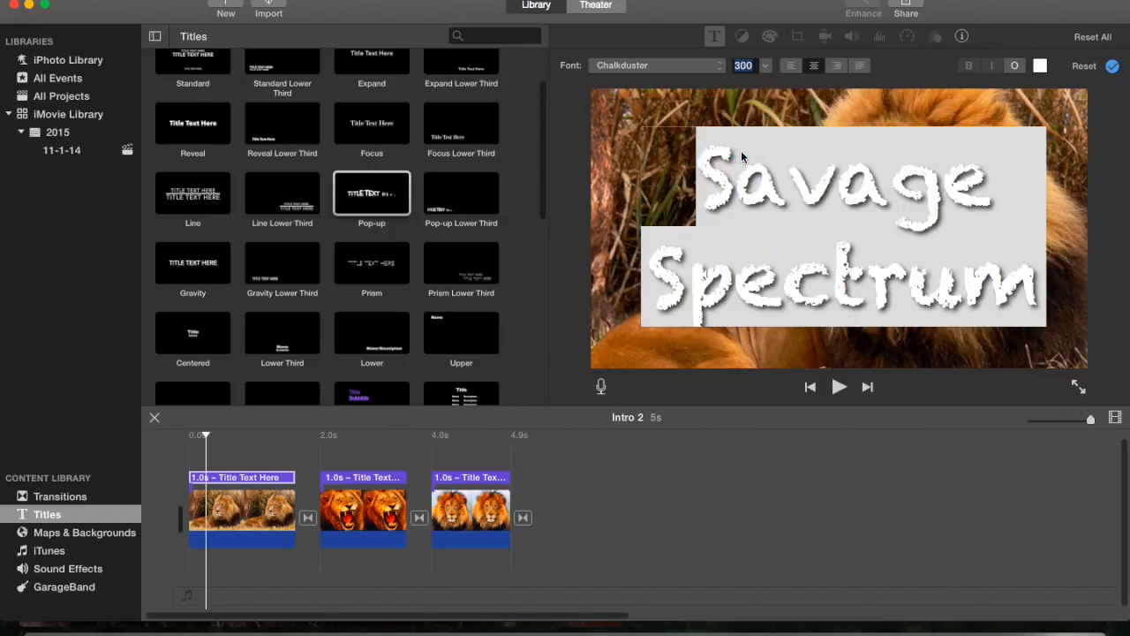
pyautogui.click(685, 159)
pyautogui.click(683, 159)
pyautogui.moveTo(743, 178); pyautogui.dragTo(690, 212)
pyautogui.click(688, 212)
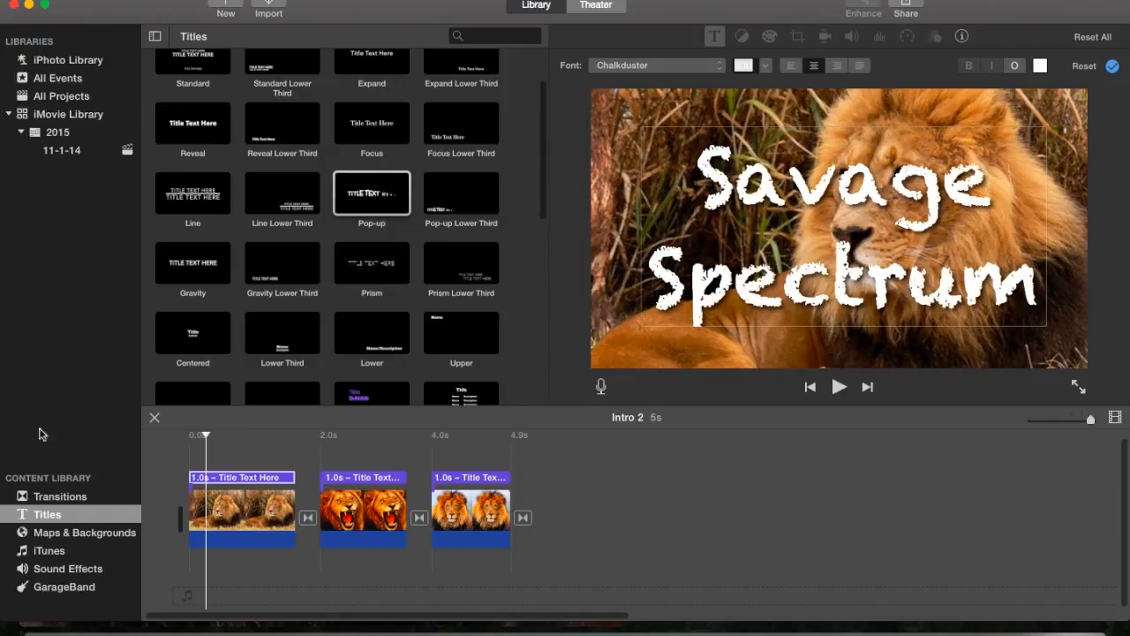
# - Look through the iTunes, GarageBand and Sound Effects audio for the intro, and preview the Bright track
pyautogui.click(60, 589)
pyautogui.click(60, 589)
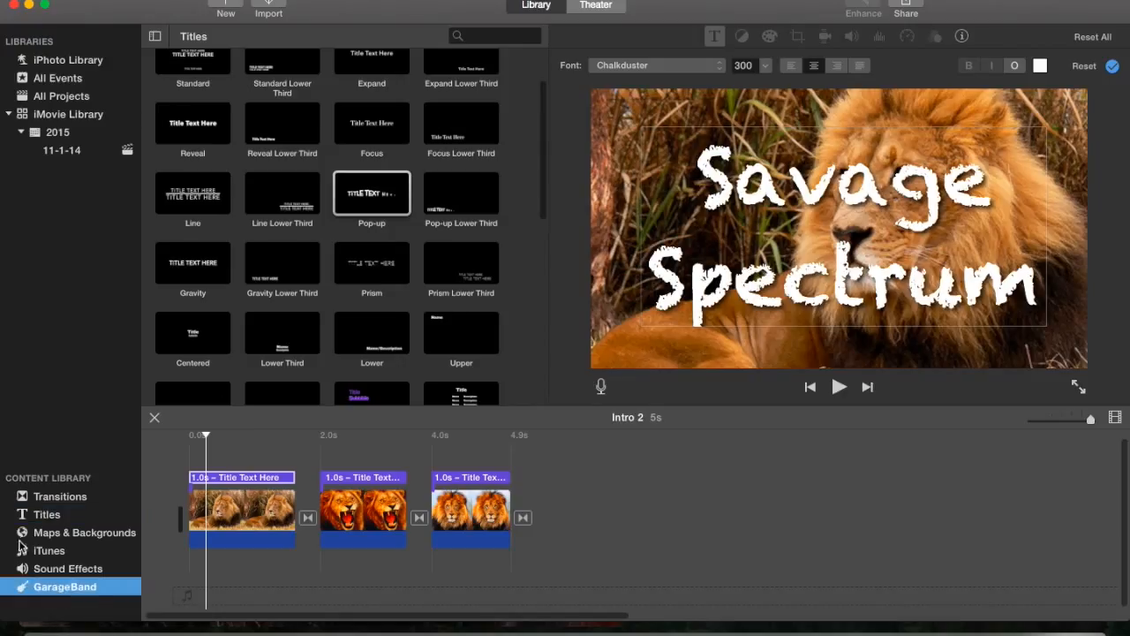
pyautogui.click(25, 551)
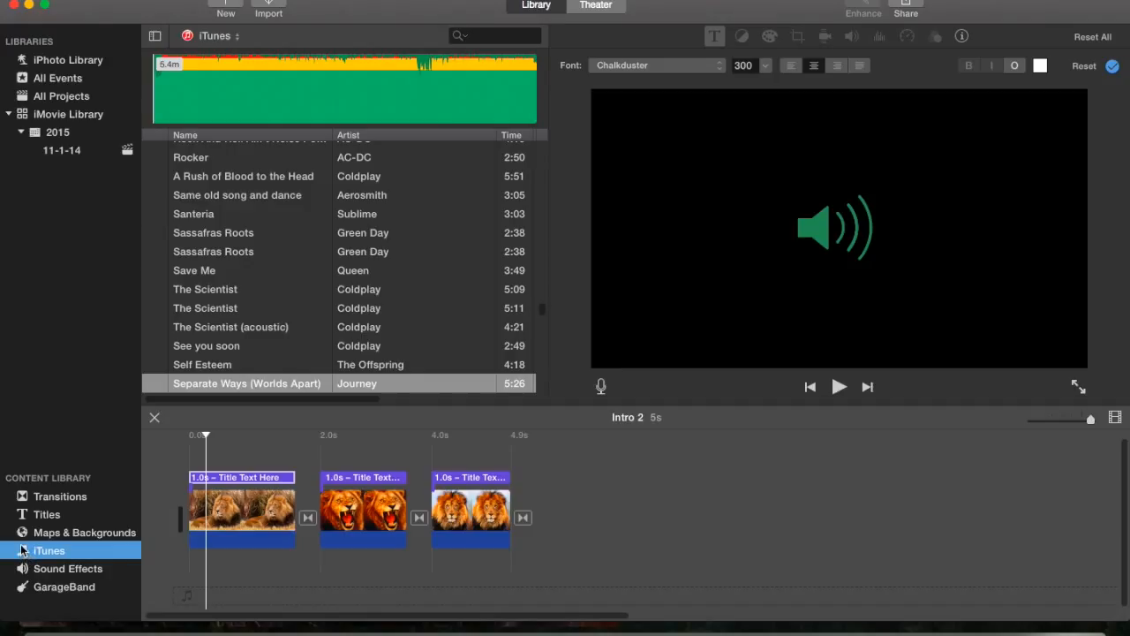
pyautogui.click(51, 590)
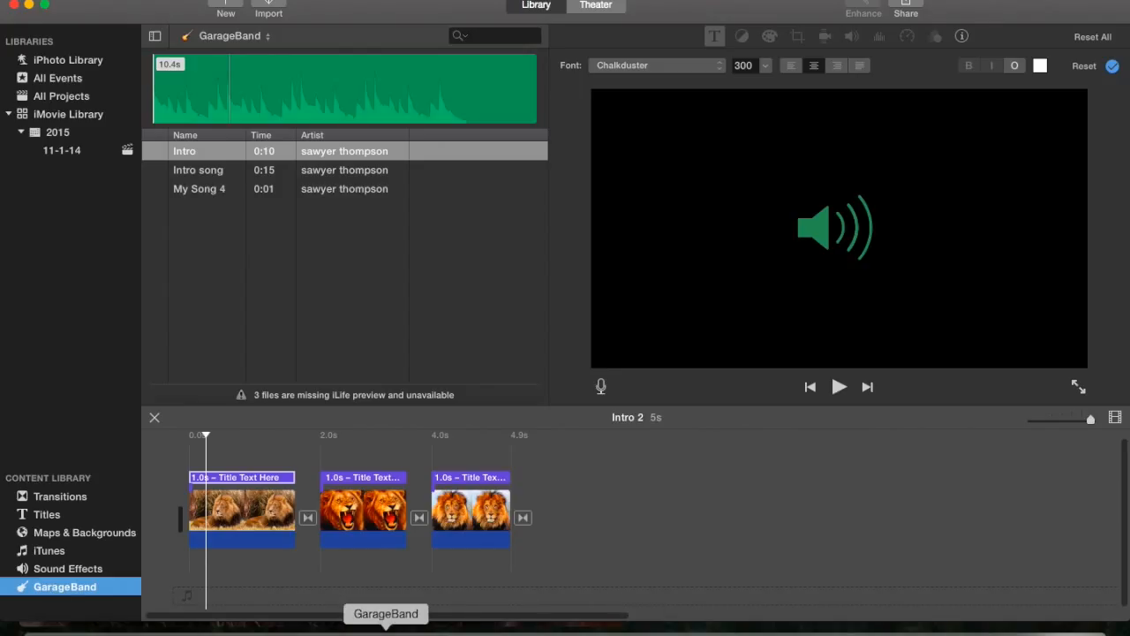
pyautogui.click(93, 568)
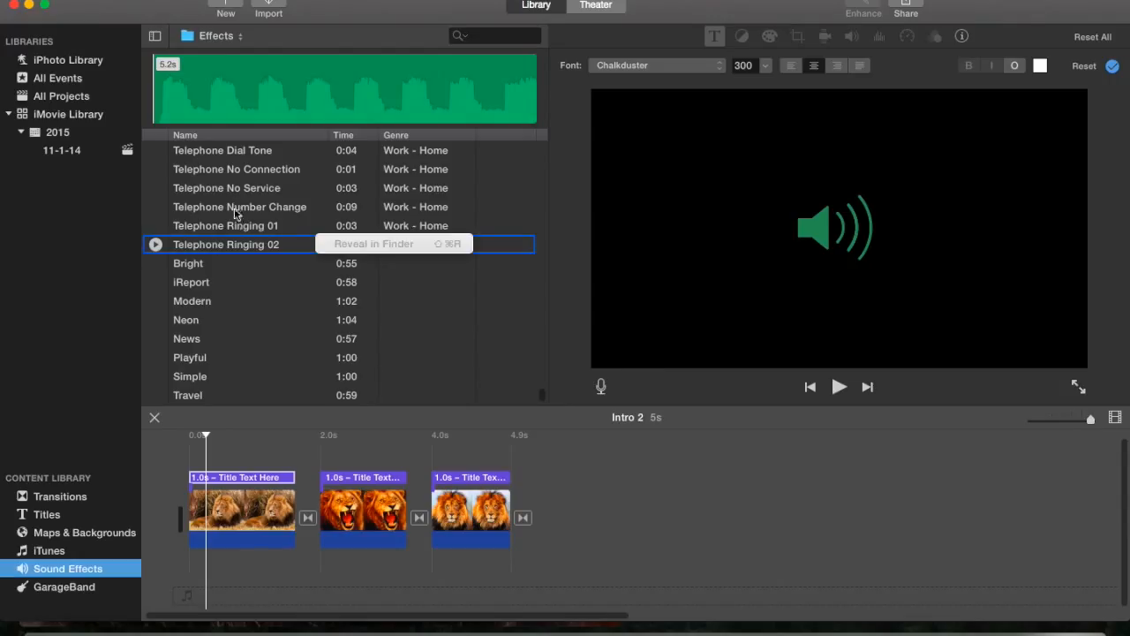
pyautogui.press('space')
pyautogui.click(240, 240)
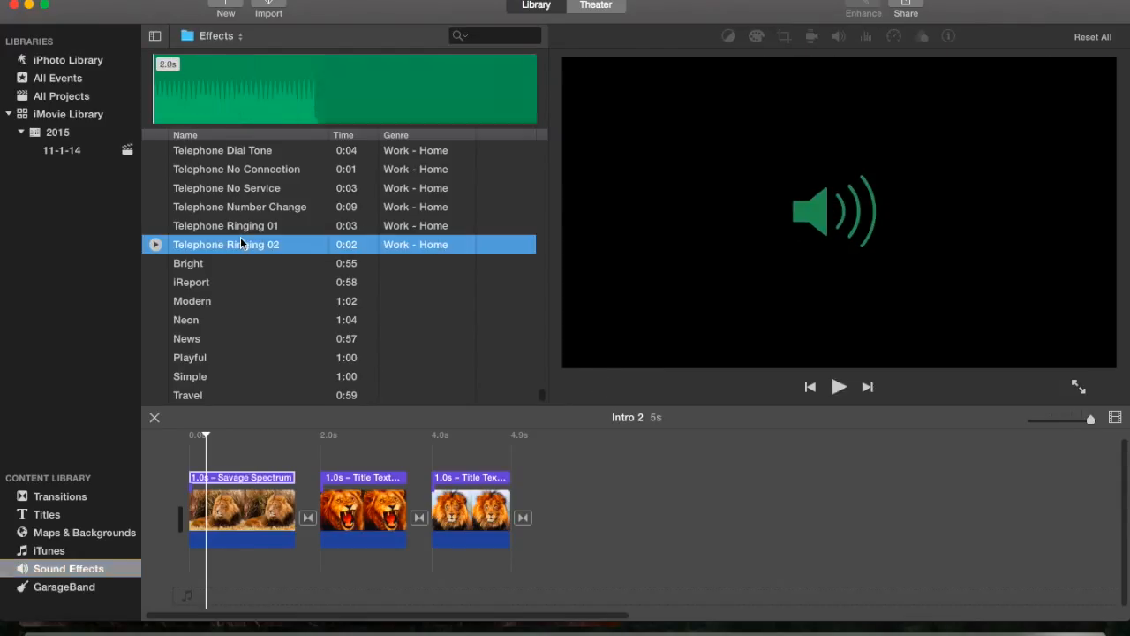
pyautogui.click(245, 266)
pyautogui.press('space')
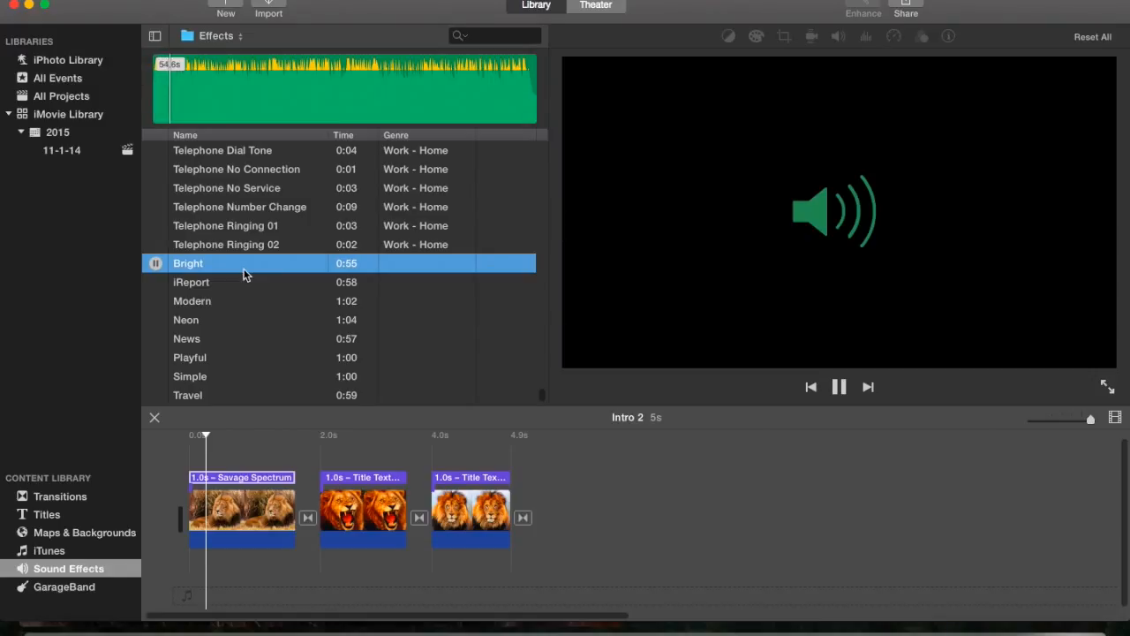
pyautogui.press('space')
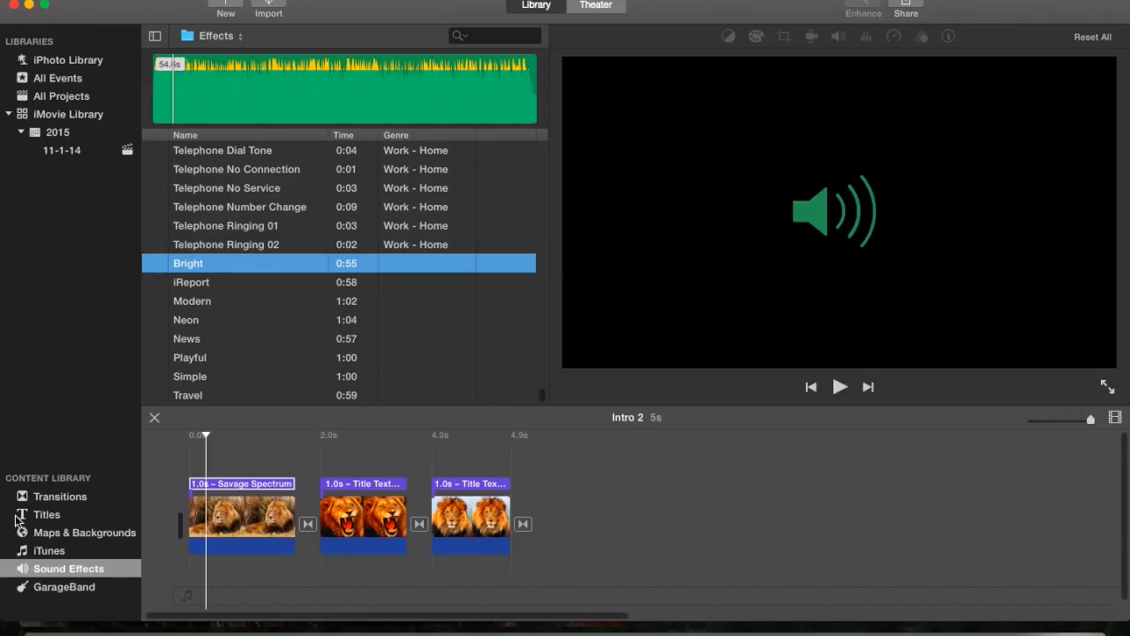
# - Add the GarageBand track Intro beneath the clips, trimmed to 4.9 s, and play the project from the start
pyautogui.click(44, 584)
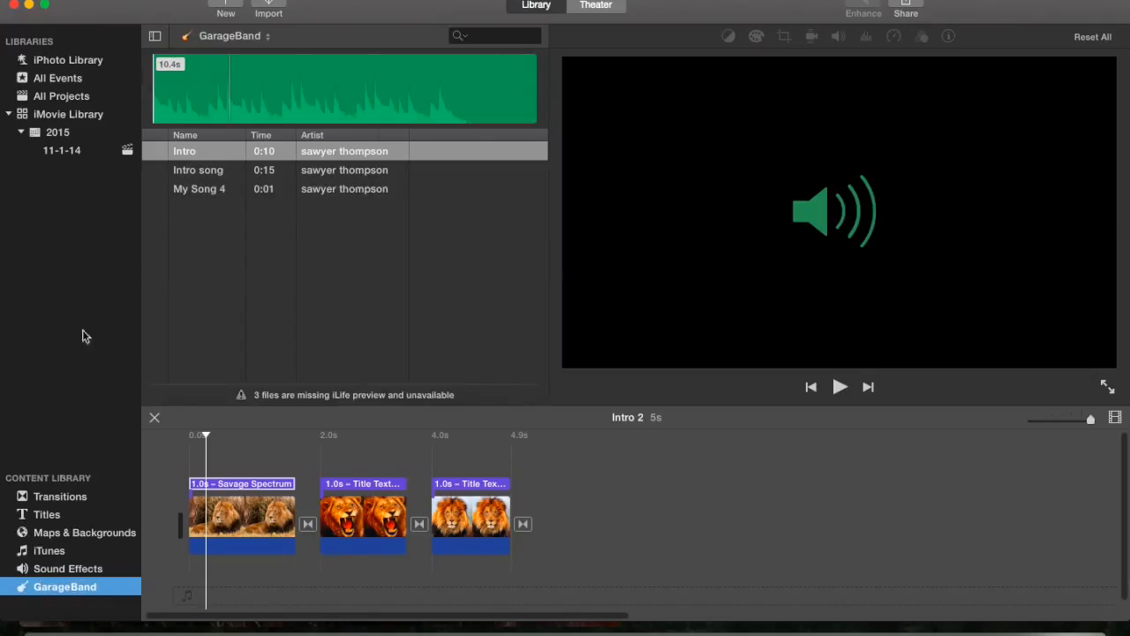
pyautogui.moveTo(232, 159); pyautogui.dragTo(188, 576)
pyautogui.press('space')
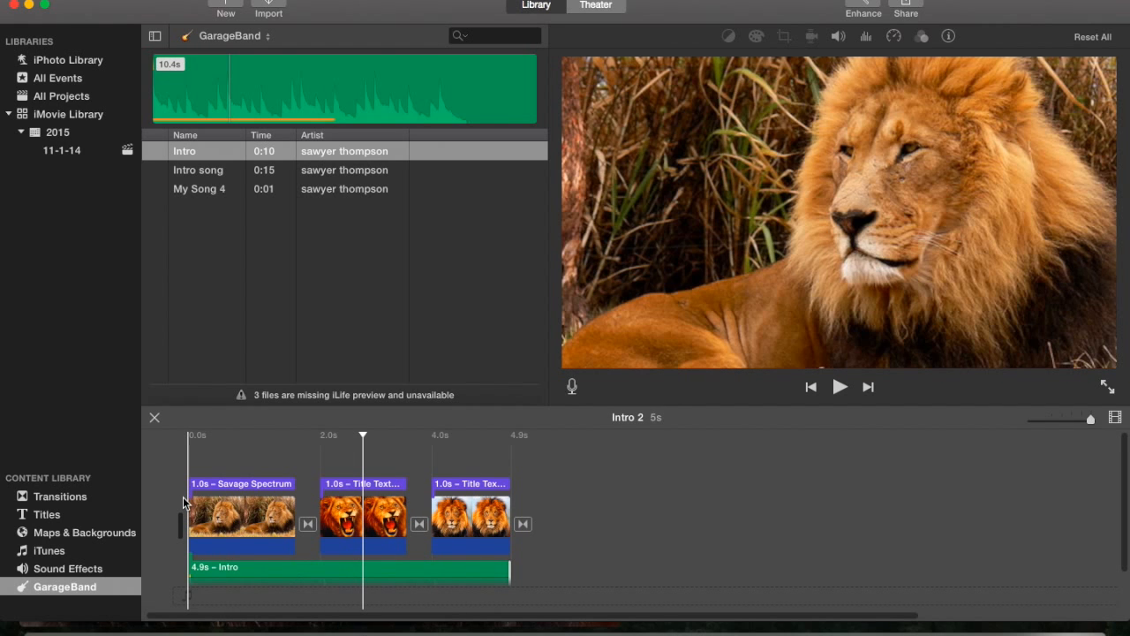
pyautogui.press('space')
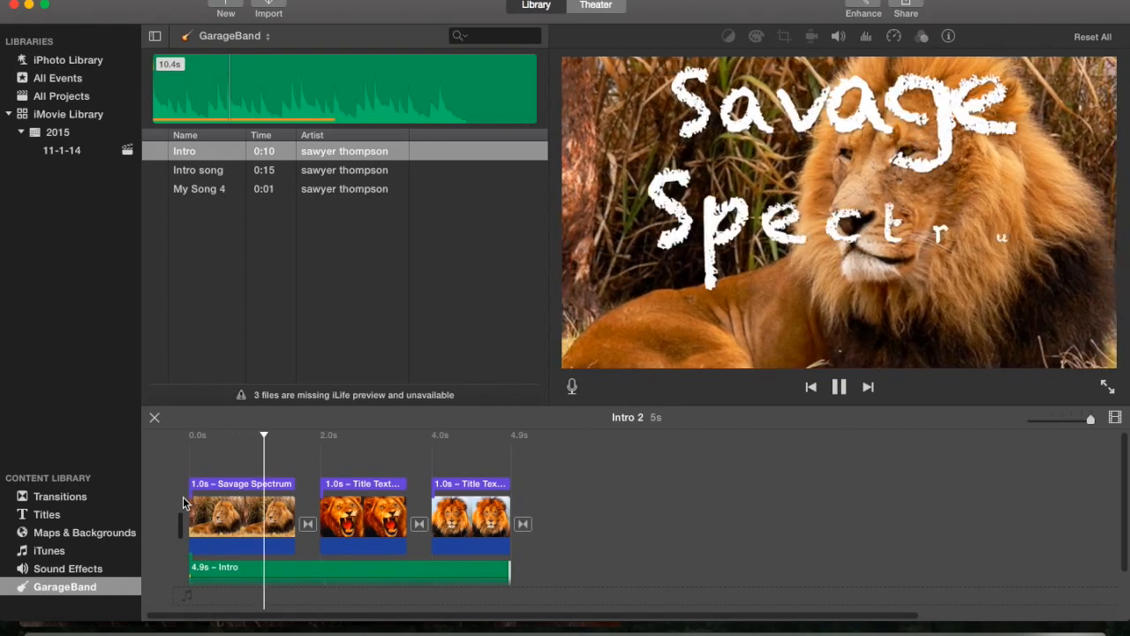